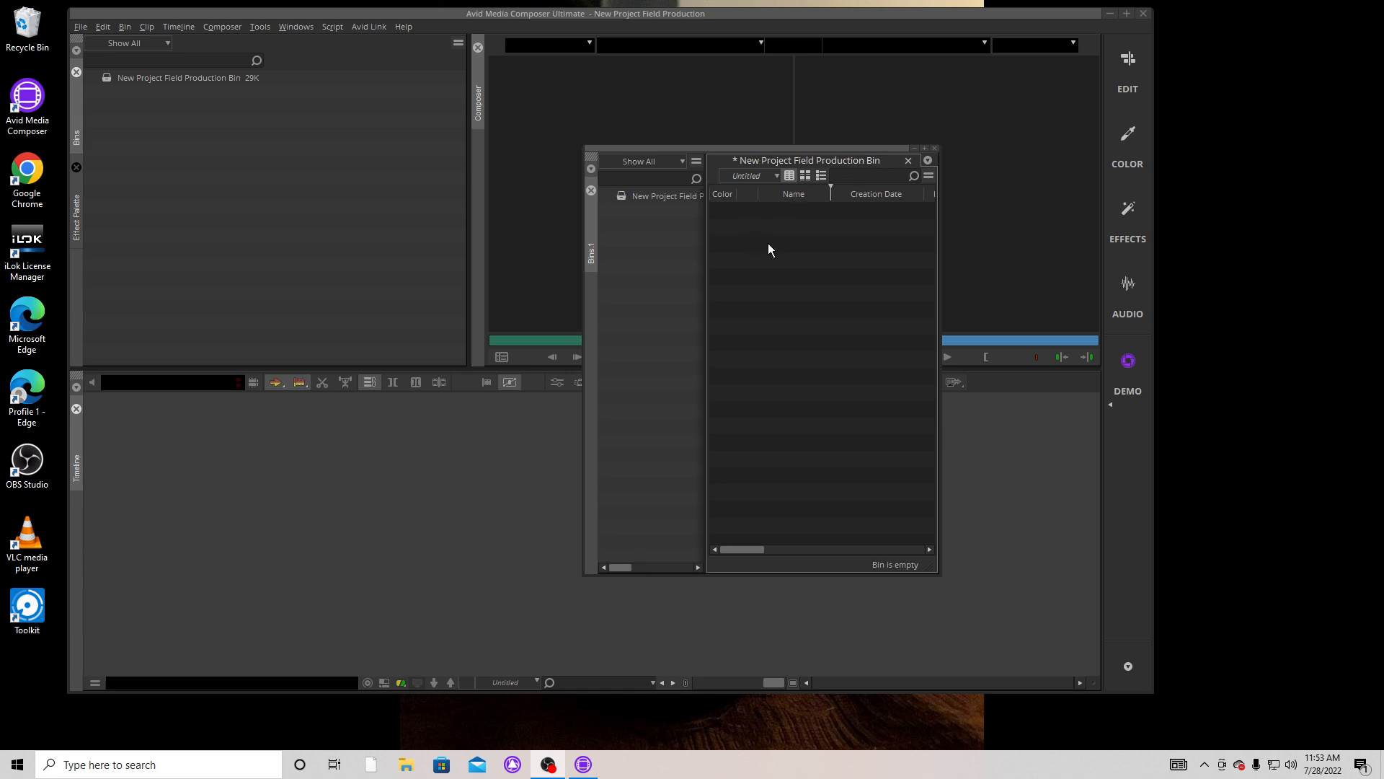
Widen the floating bins window and rename the existing New Project Field Production Bin as Video
{"action": "left_click", "coordinate": [664, 196]}
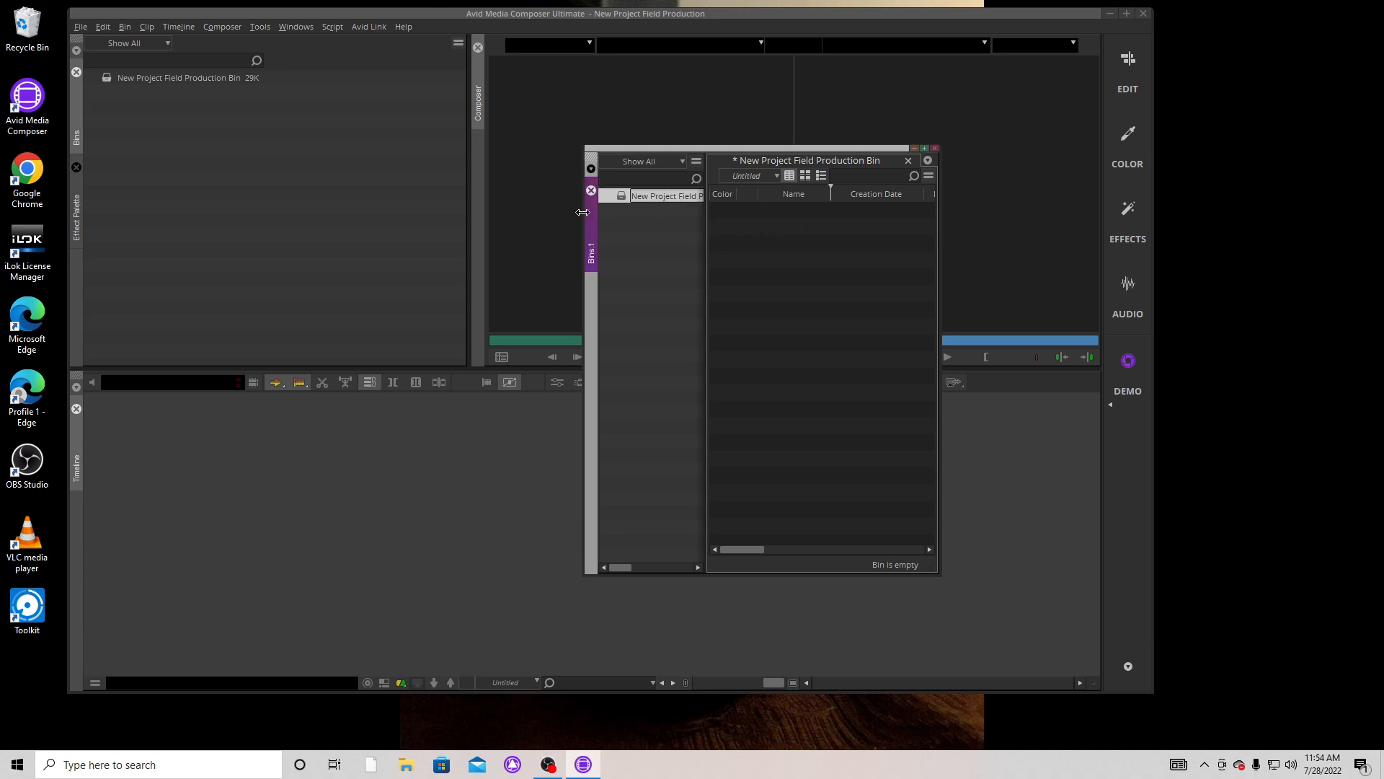
{"action": "left_click_drag", "start_coordinate": [582, 212], "coordinate": [370, 237]}
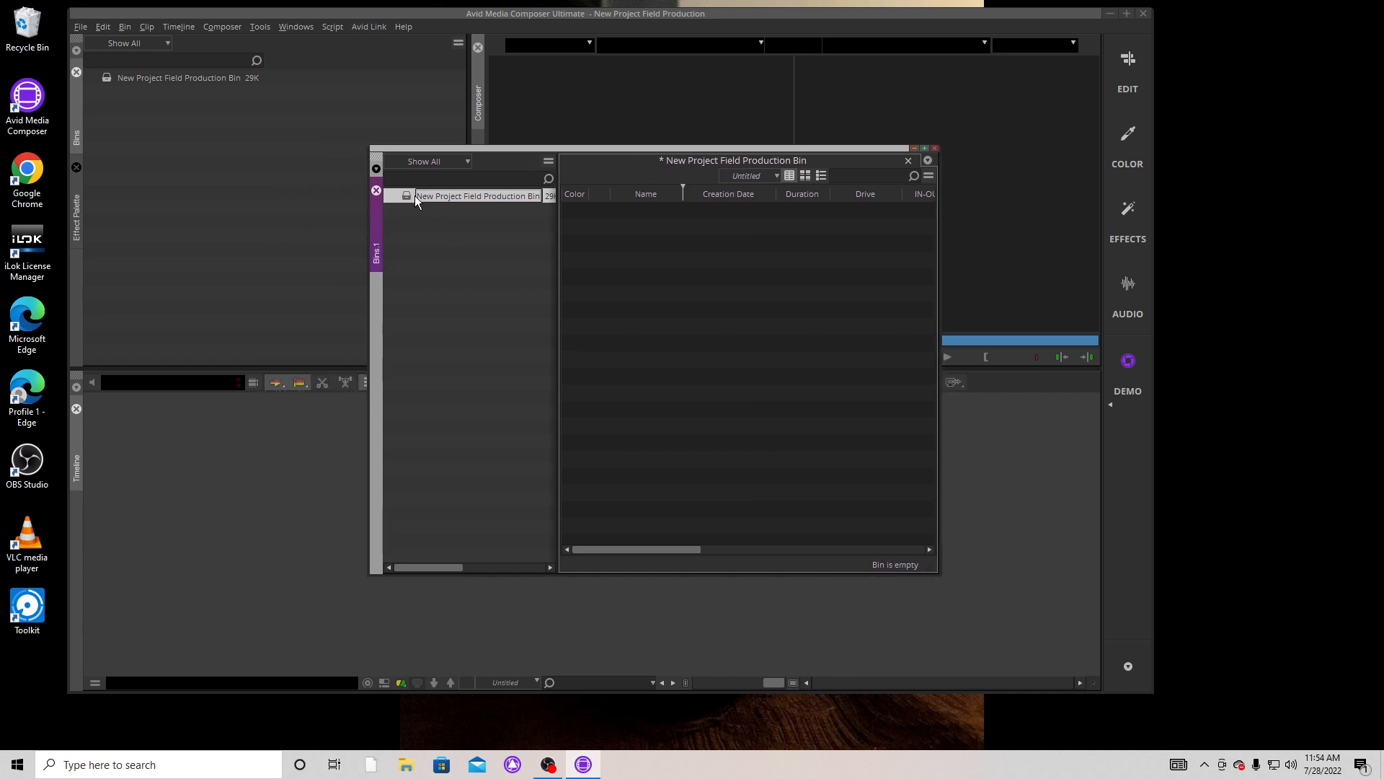
{"action": "left_click_drag", "start_coordinate": [417, 196], "coordinate": [351, 193]}
{"action": "key", "text": "Delete"}
{"action": "left_click_drag", "start_coordinate": [417, 193], "coordinate": [541, 194]}
{"action": "key", "text": "Delete"}
{"action": "type", "text": "Video"}
{"action": "left_click", "coordinate": [436, 248]}
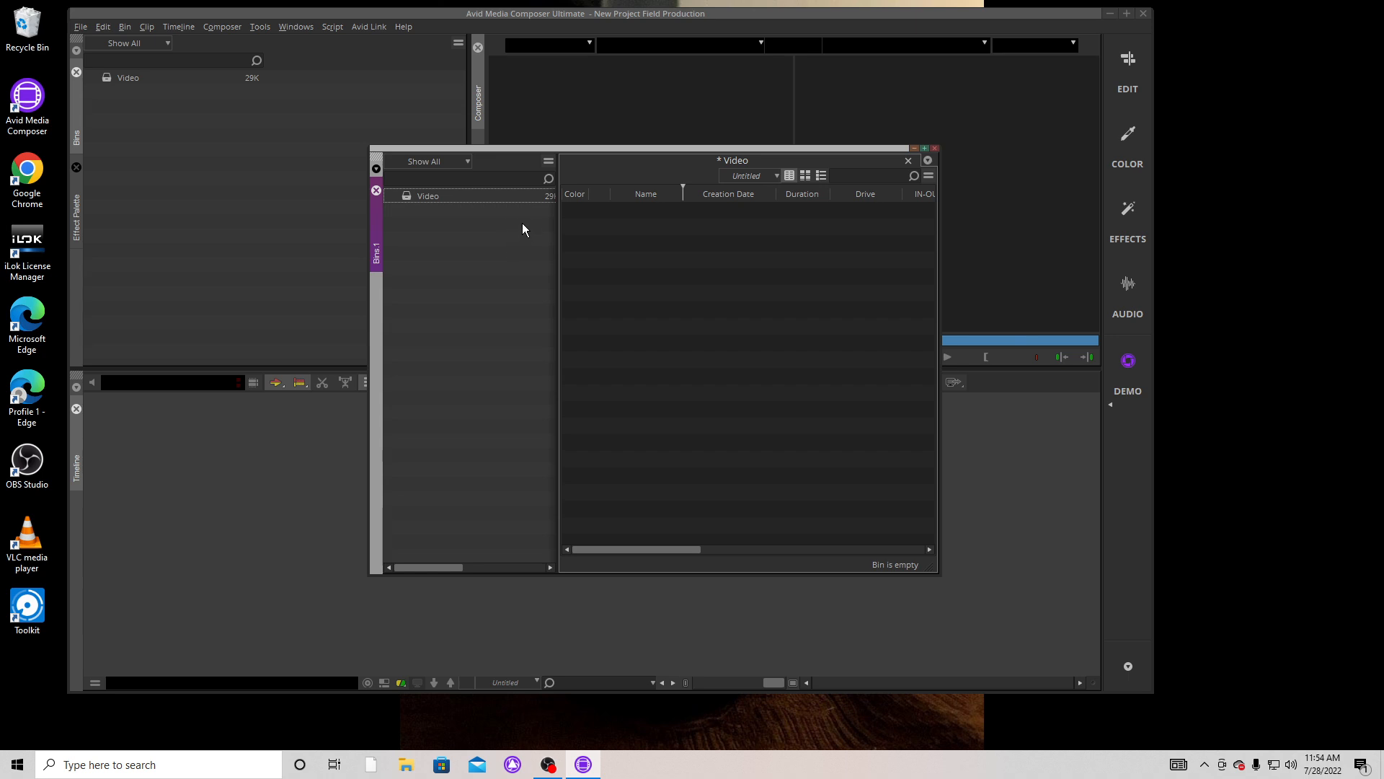
Create a new bin in the project and name it Music
{"action": "right_click", "coordinate": [412, 228]}
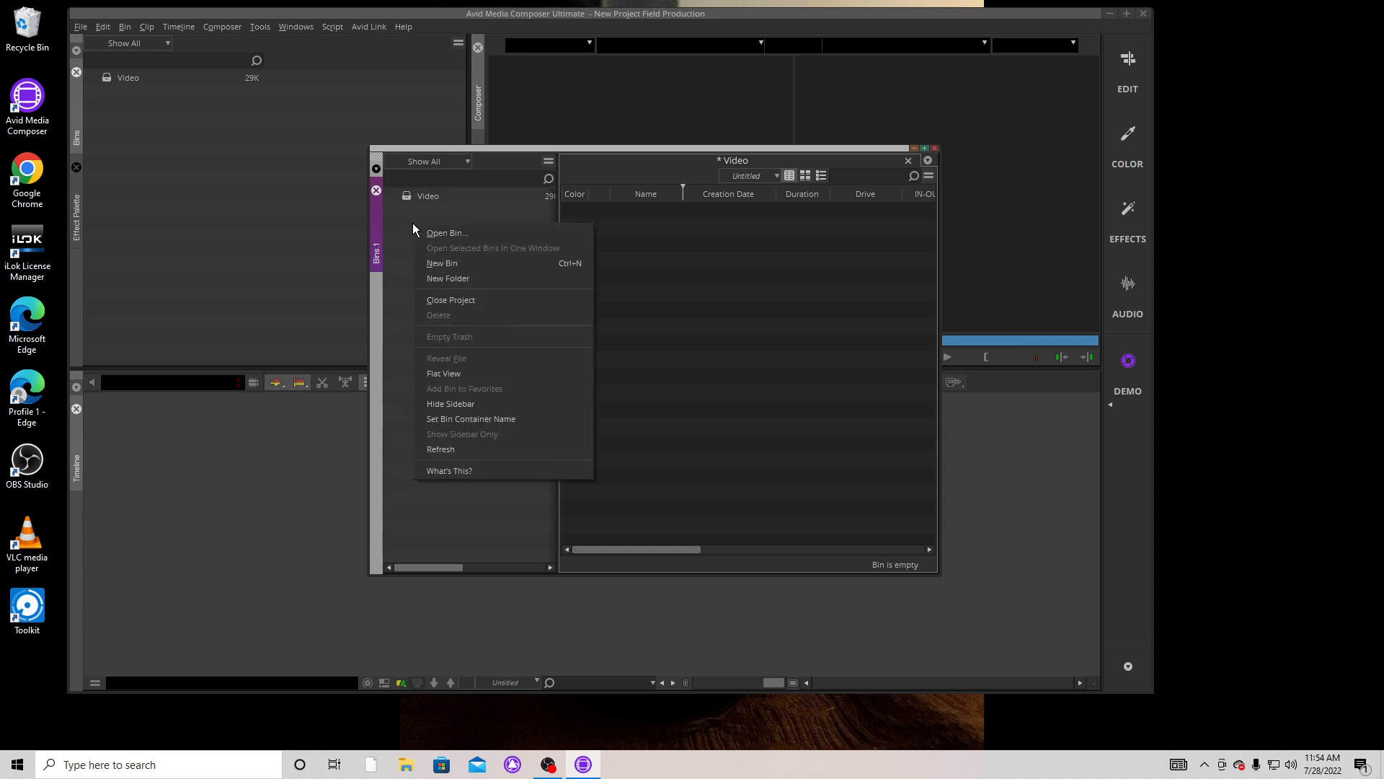
{"action": "left_click", "coordinate": [448, 261]}
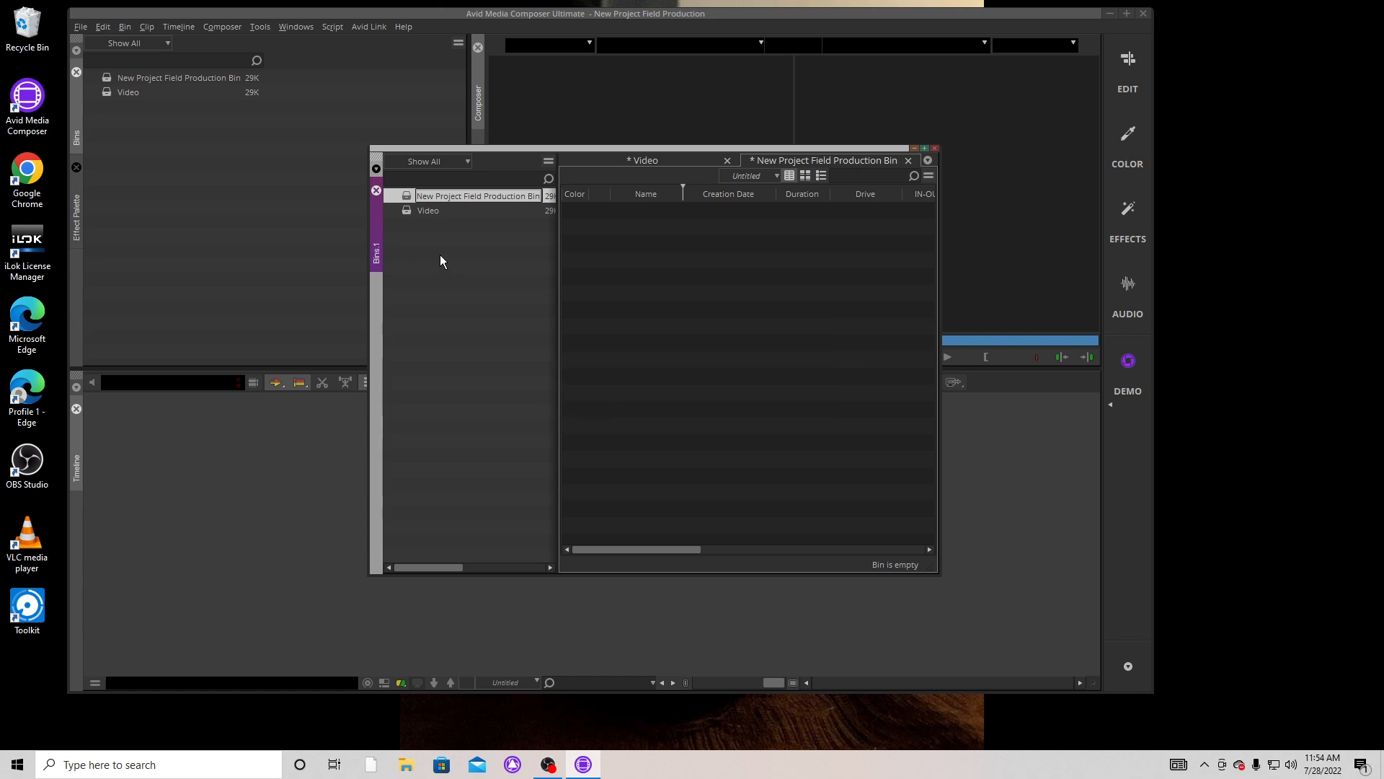
{"action": "type", "text": "Music"}
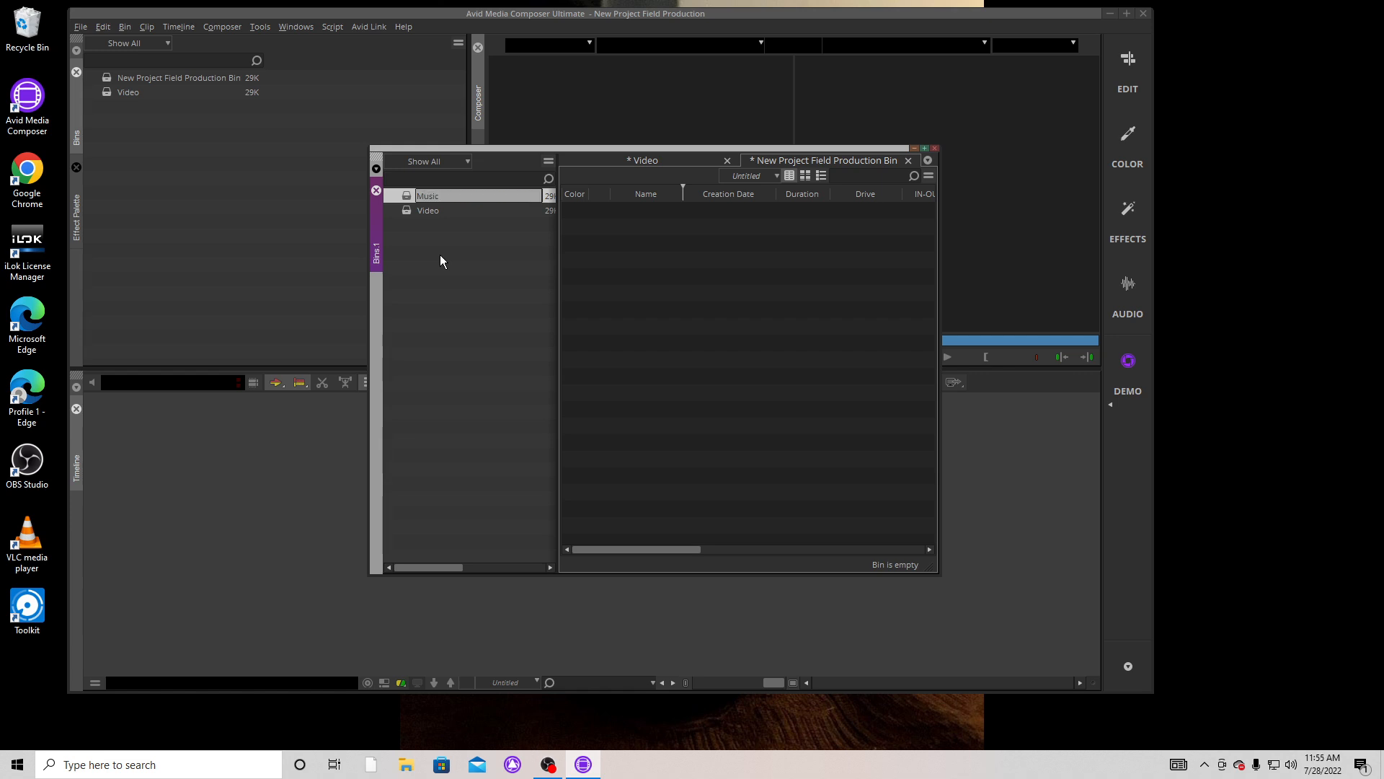
{"action": "key", "text": "Return"}
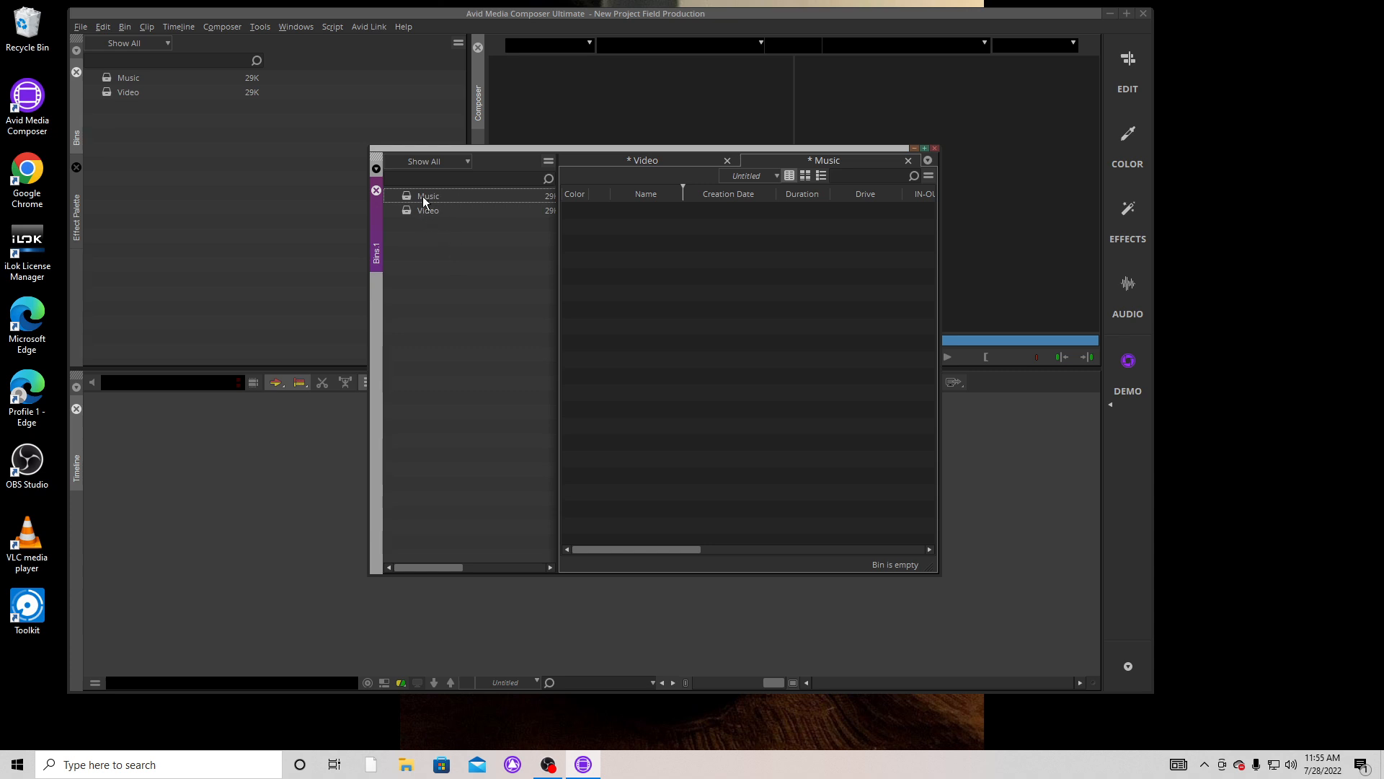
Create a new bin in the project and name it Audio
{"action": "right_click", "coordinate": [414, 246]}
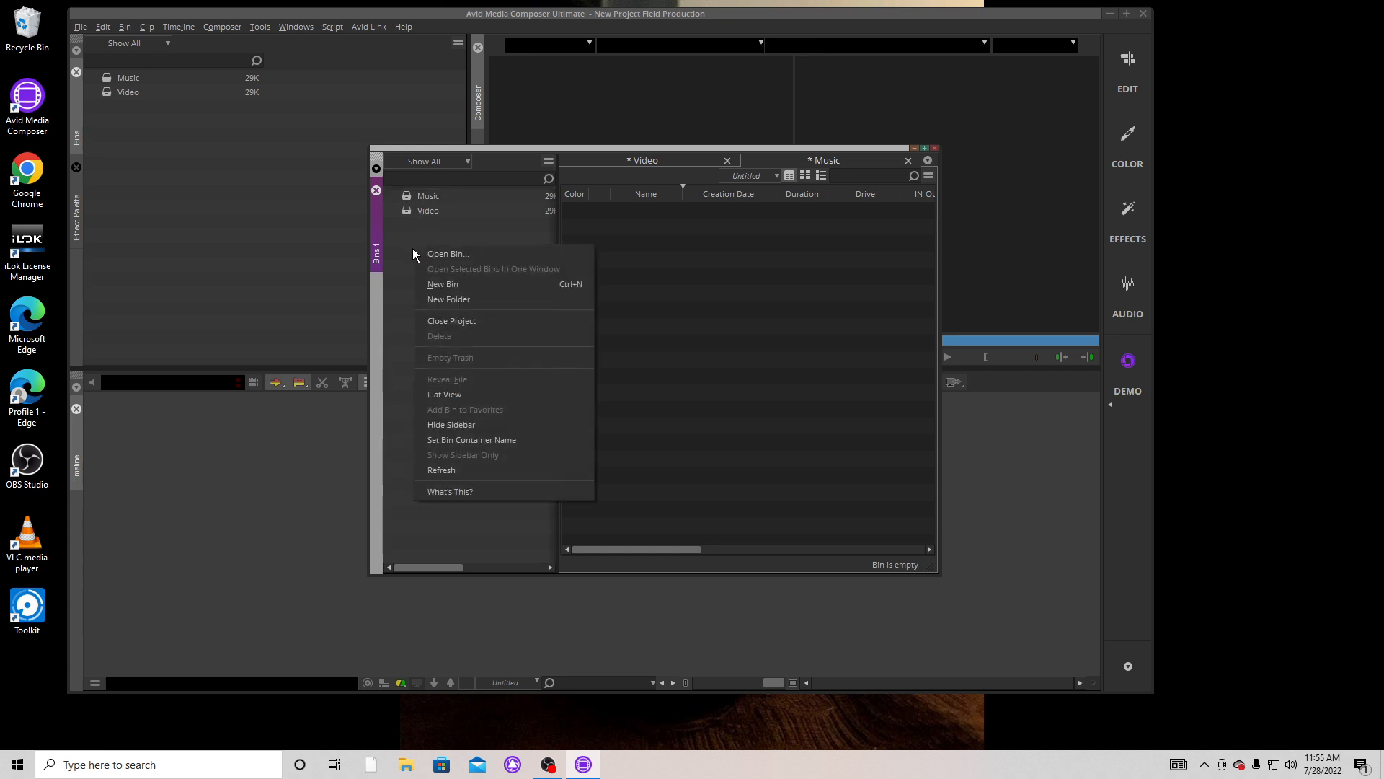
{"action": "left_click", "coordinate": [439, 283]}
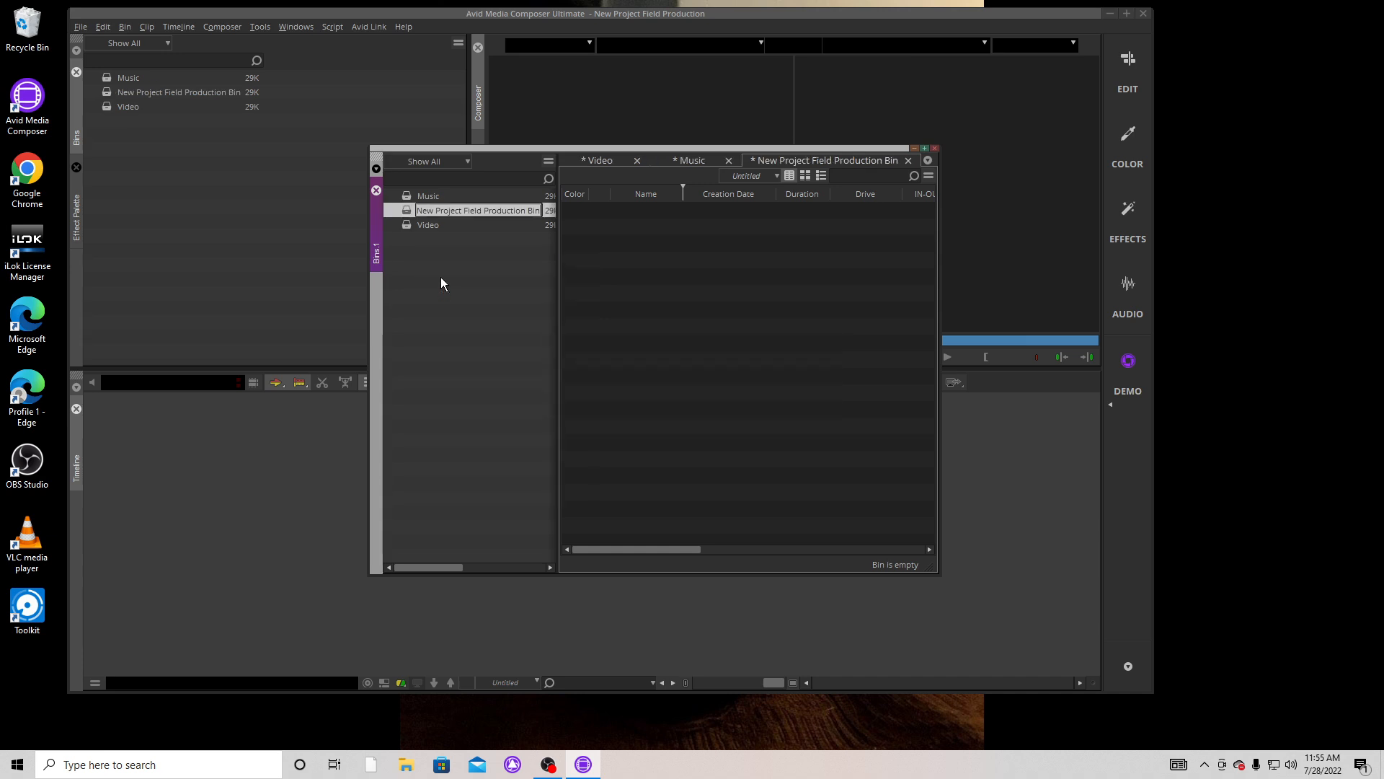
{"action": "type", "text": "Audio"}
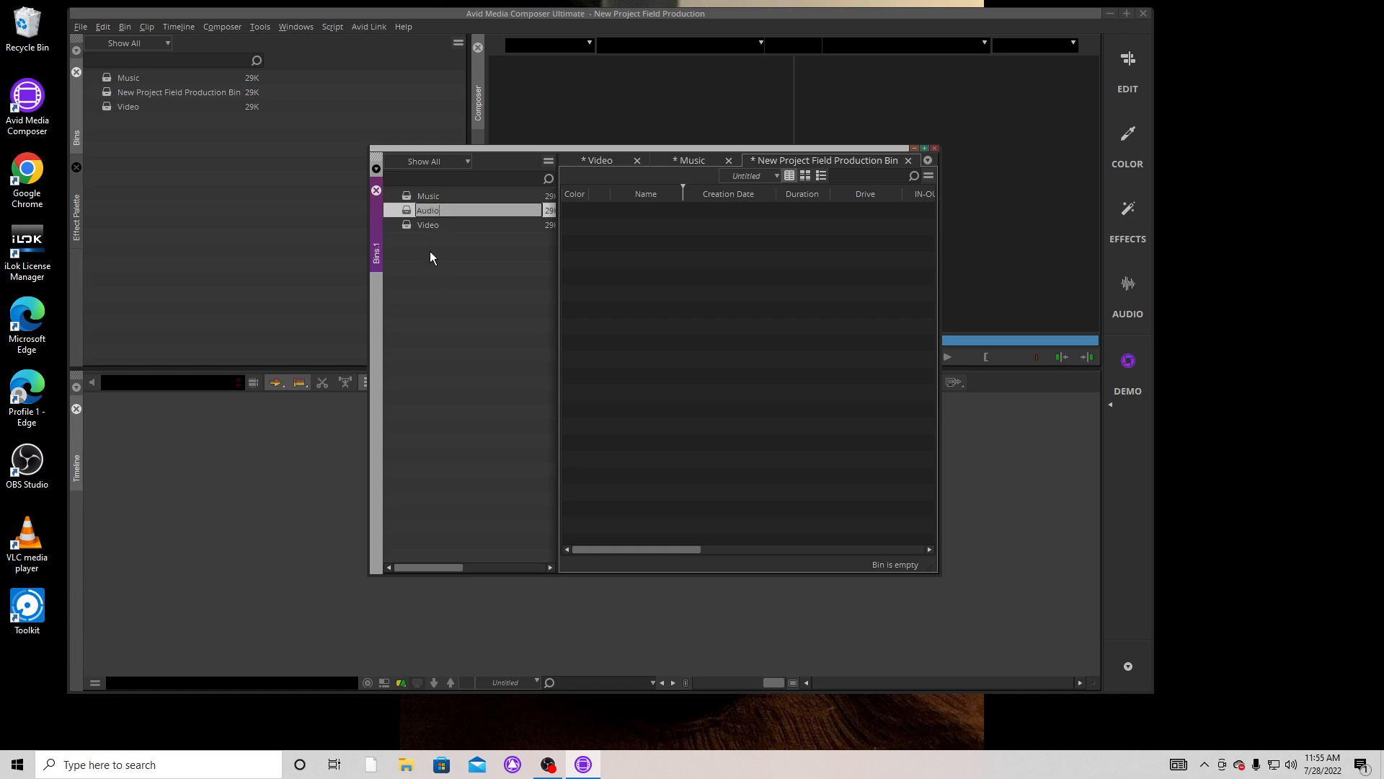
{"action": "left_click", "coordinate": [435, 287]}
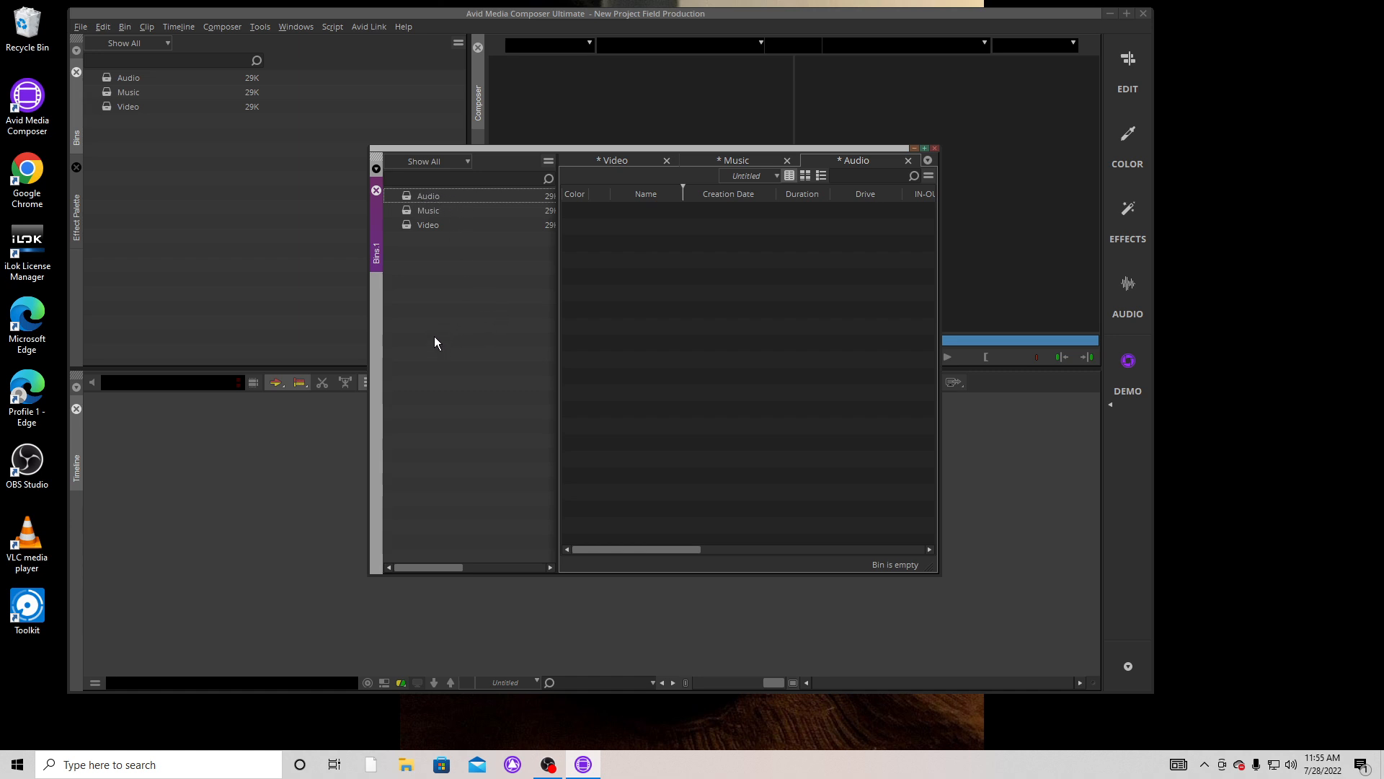
Create a new bin in the project and name it Photos
{"action": "right_click", "coordinate": [425, 291]}
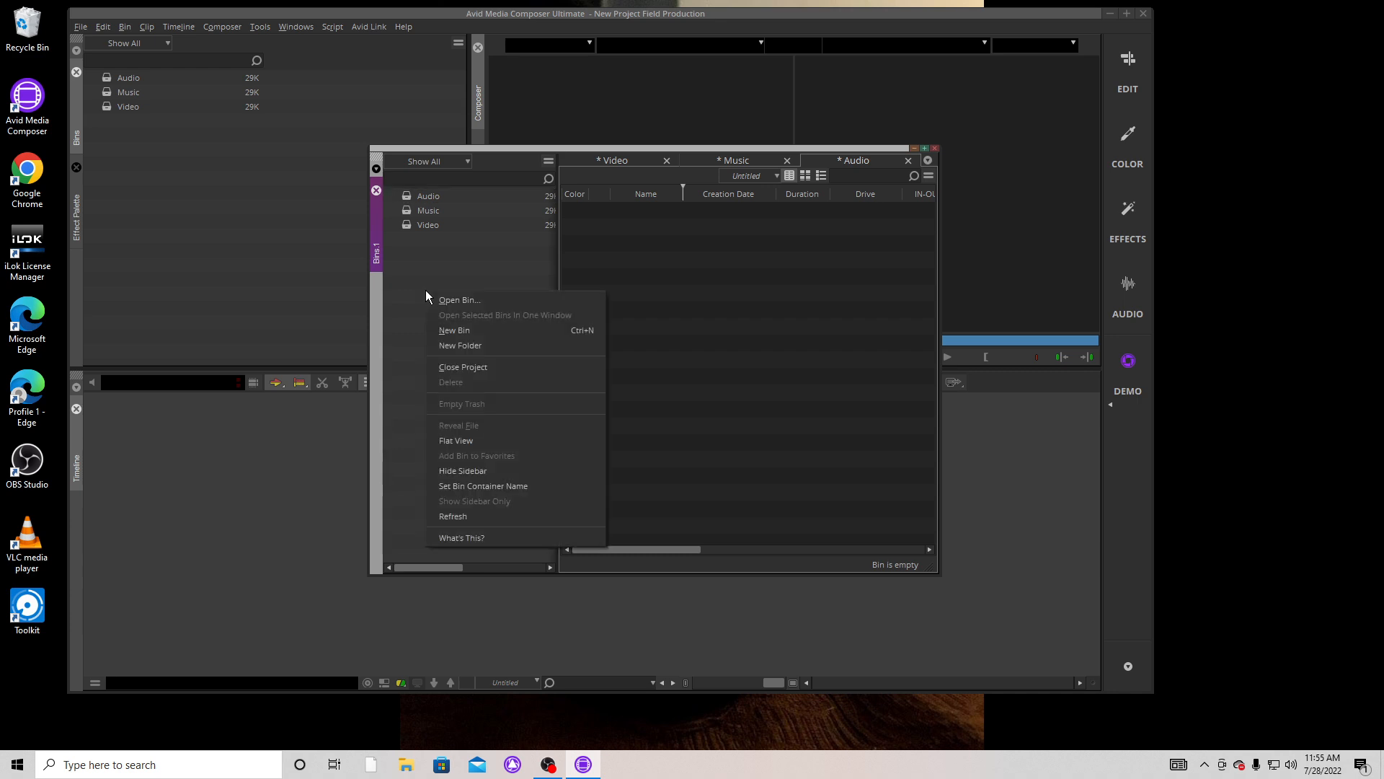
{"action": "left_click", "coordinate": [457, 330]}
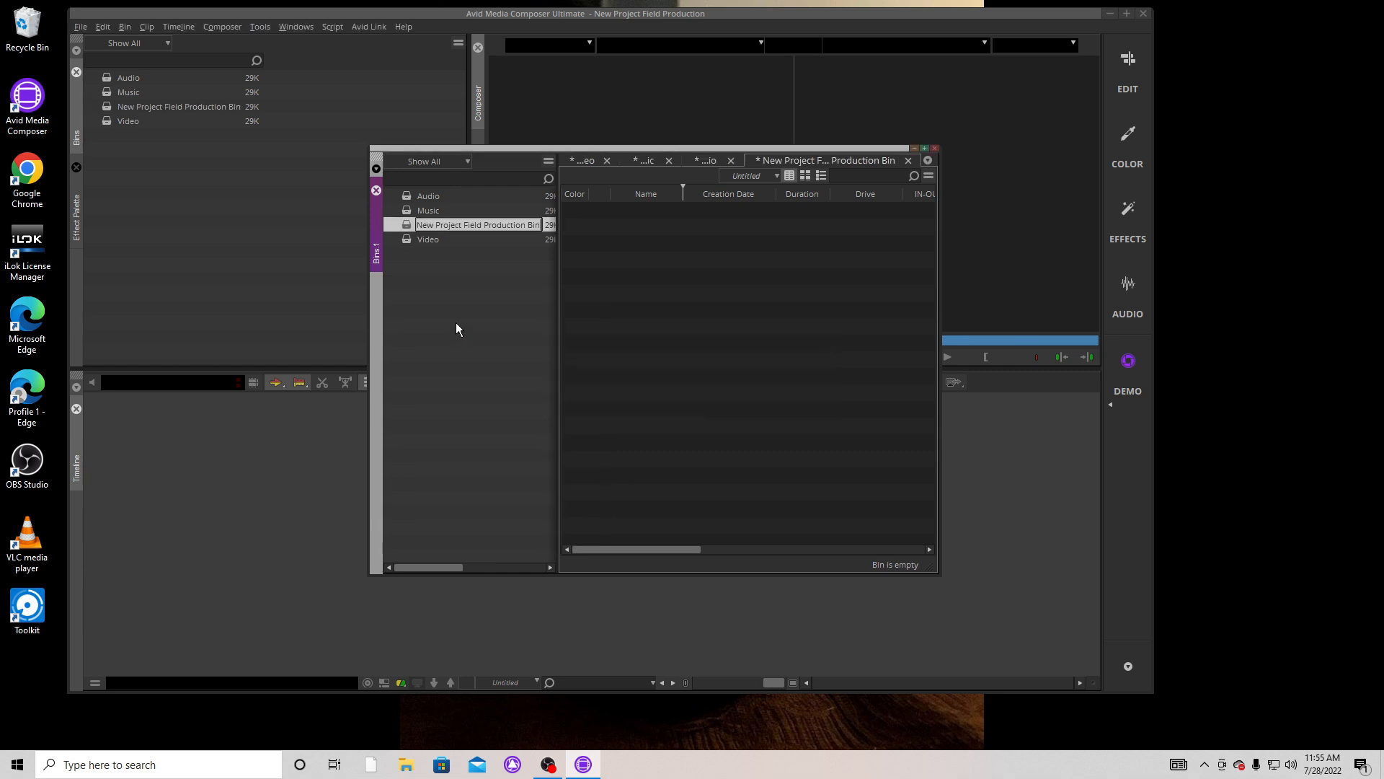
{"action": "type", "text": "P"}
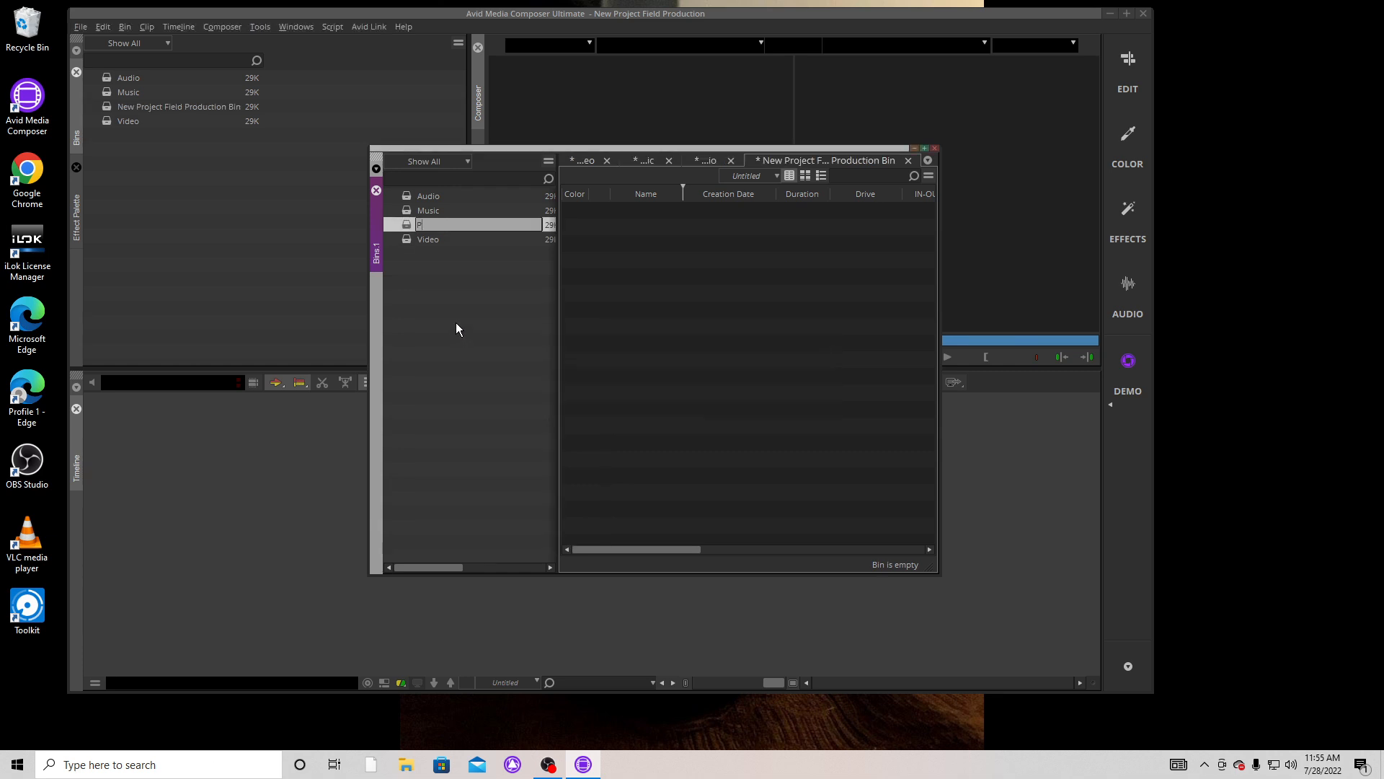
{"action": "type", "text": "hotos"}
{"action": "key", "text": "Return"}
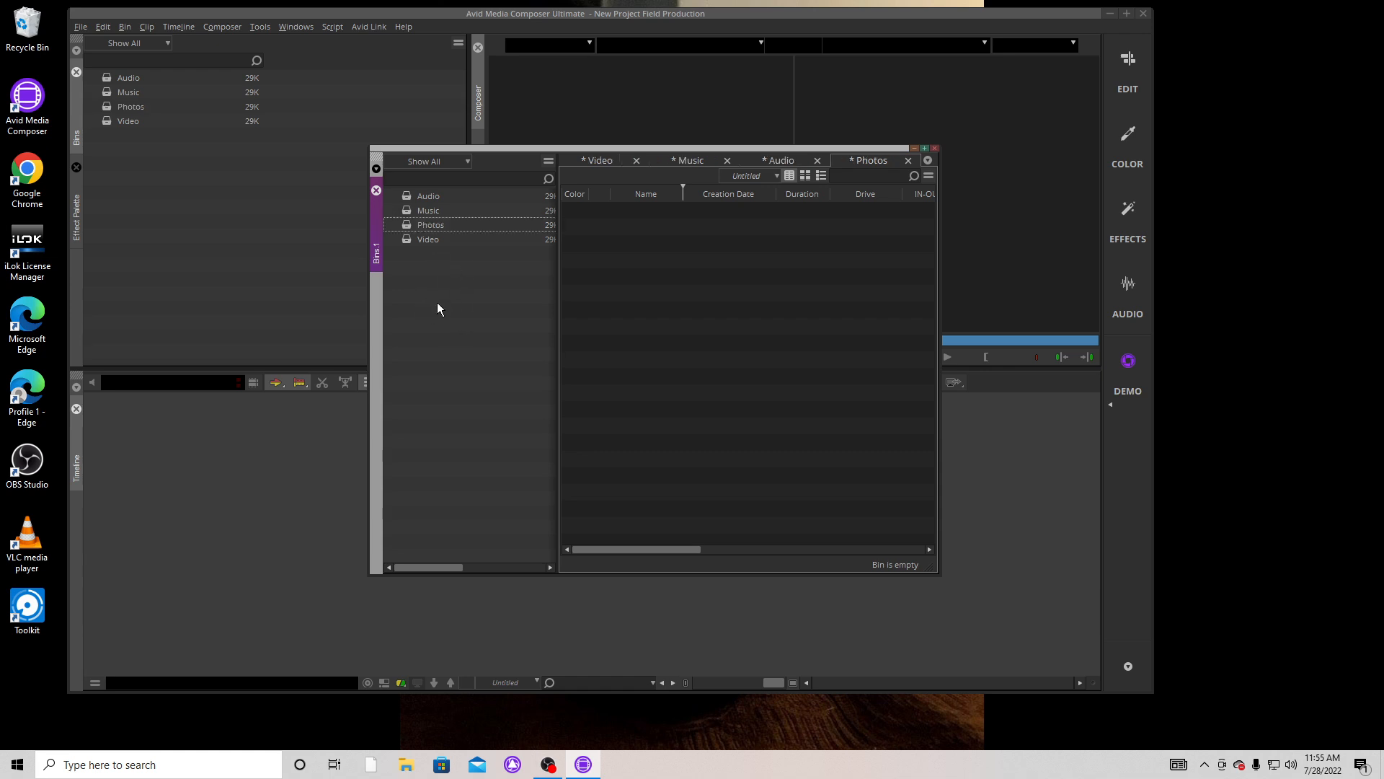
Create a new bin in the project and name it Titles
{"action": "right_click", "coordinate": [423, 291]}
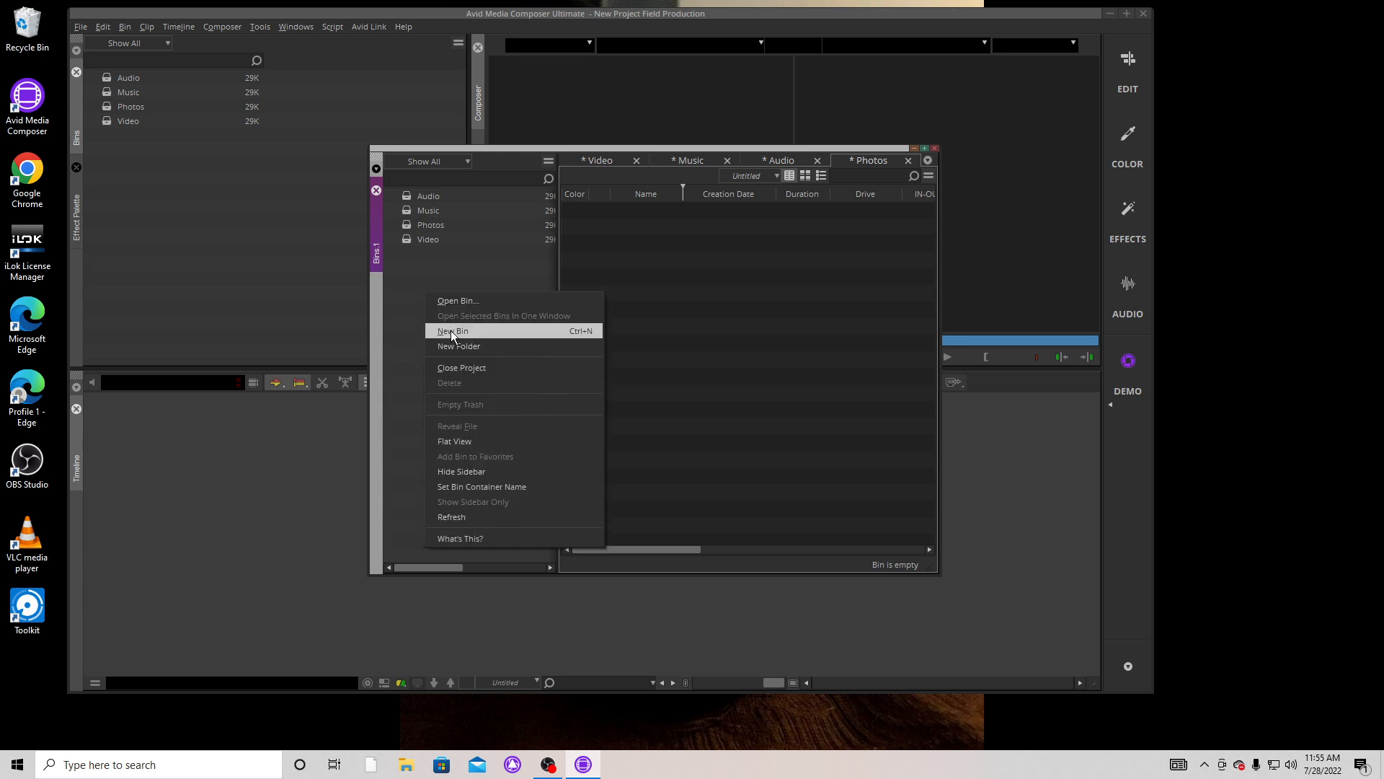
{"action": "left_click", "coordinate": [451, 331]}
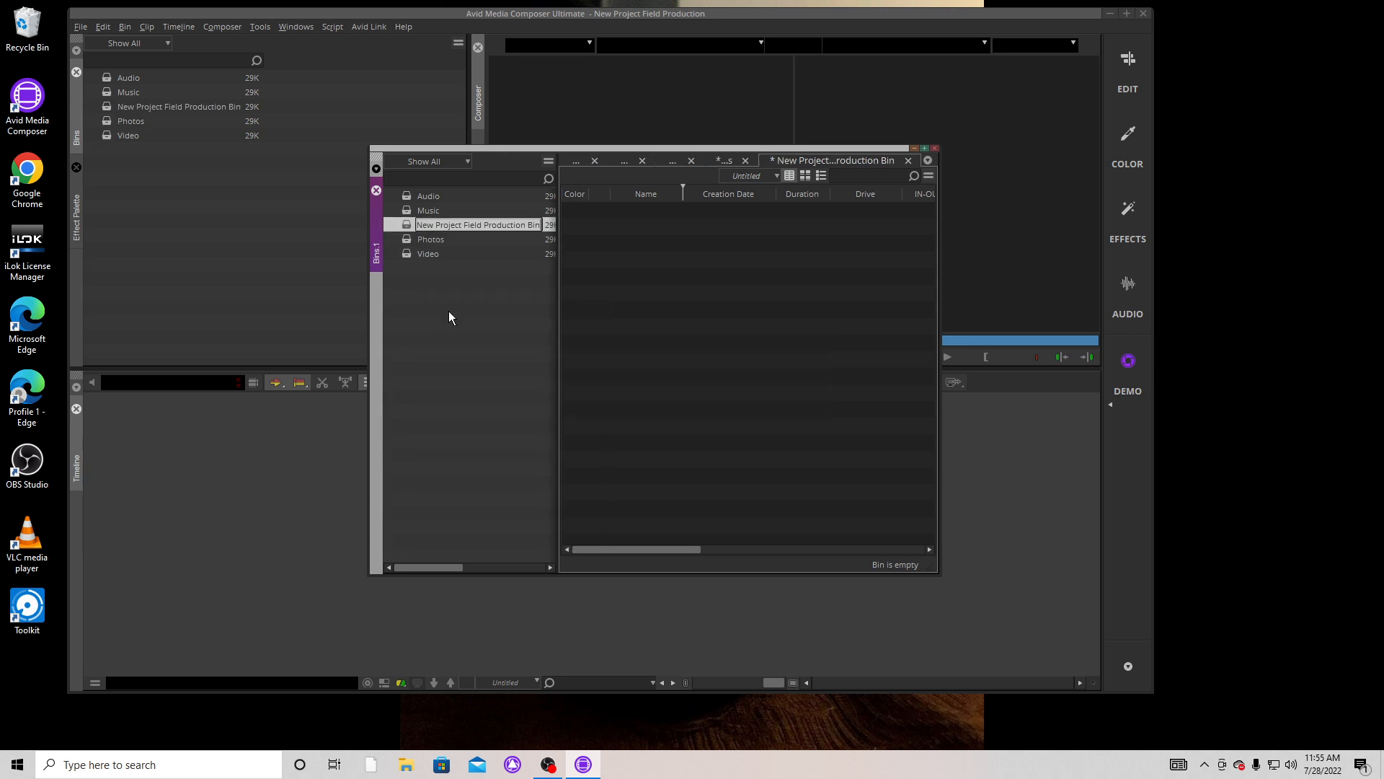
{"action": "type", "text": "T"}
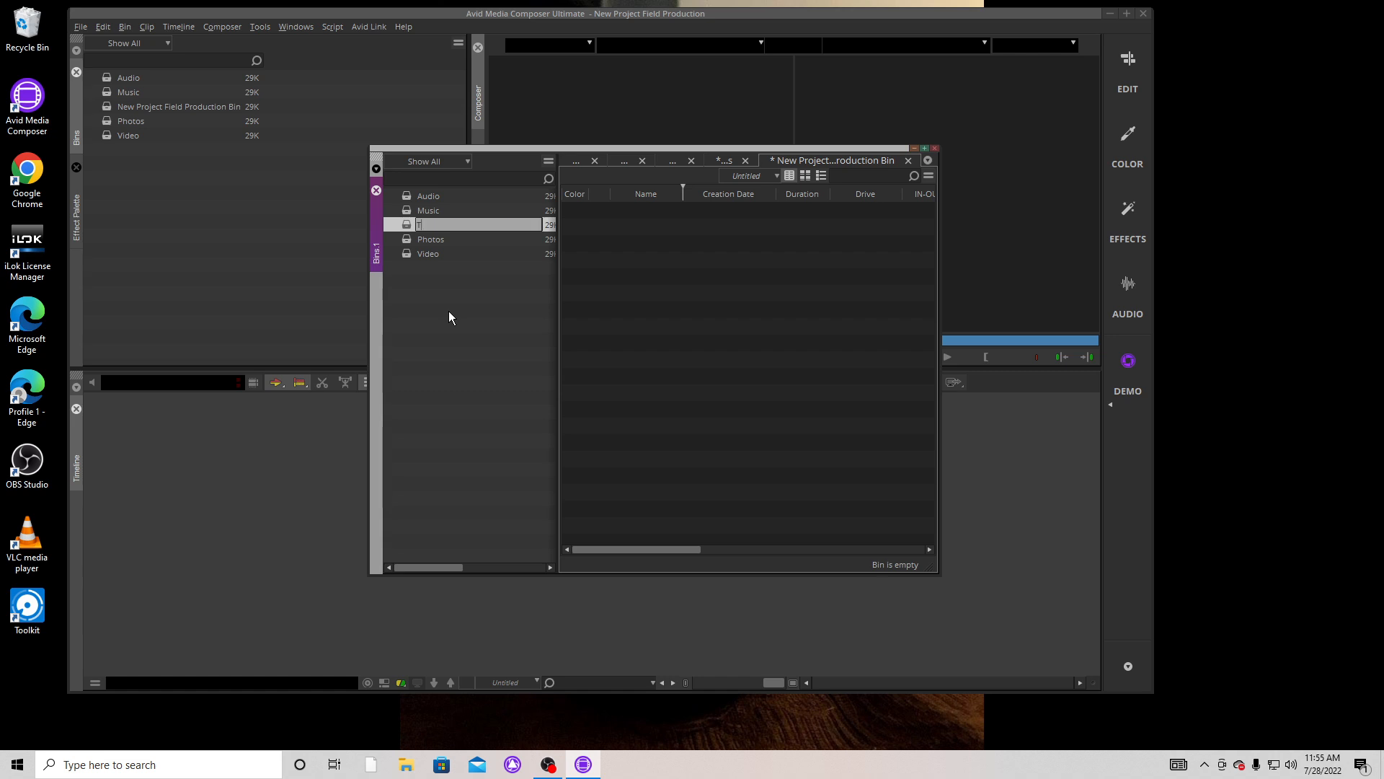
{"action": "type", "text": "itles"}
{"action": "key", "text": "Return"}
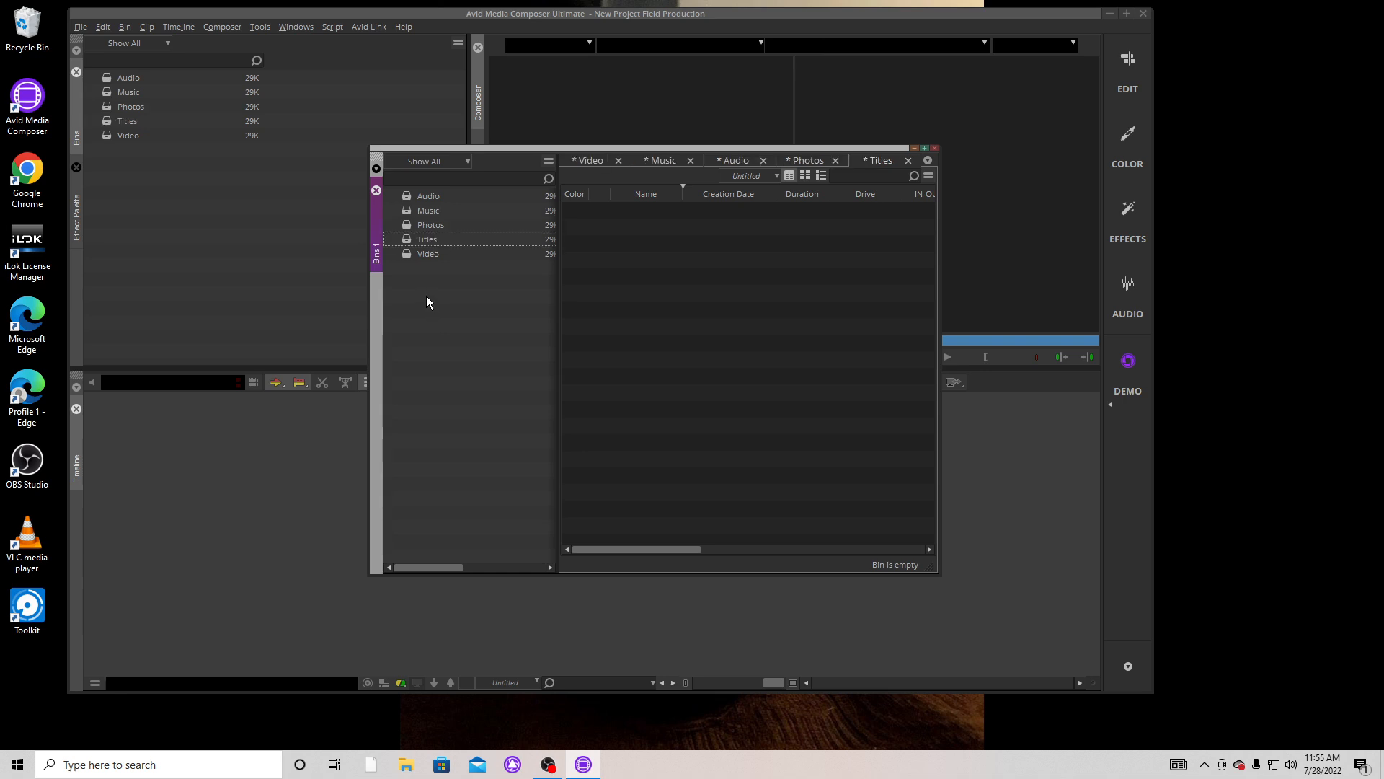
Create a new bin in the project and name it Sequences
{"action": "right_click", "coordinate": [424, 295]}
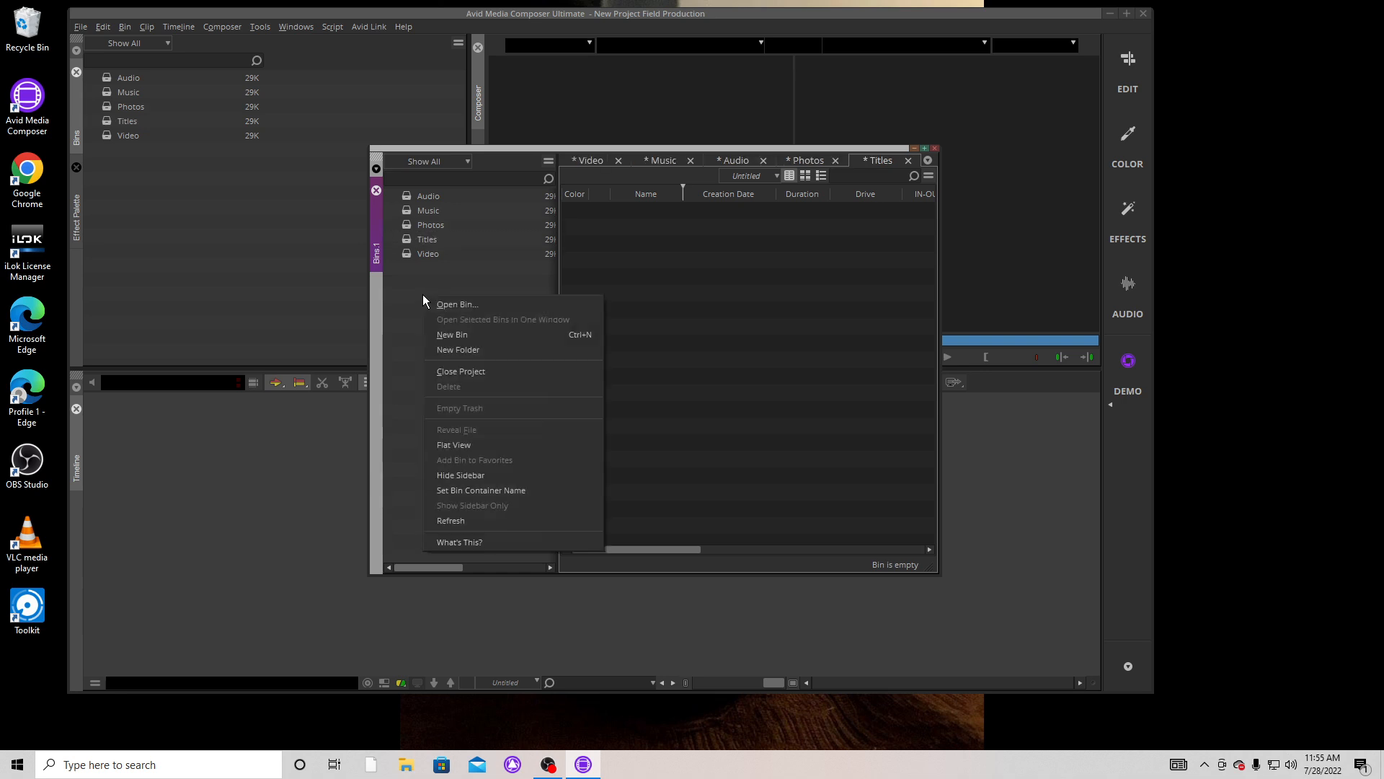
{"action": "left_click", "coordinate": [457, 333]}
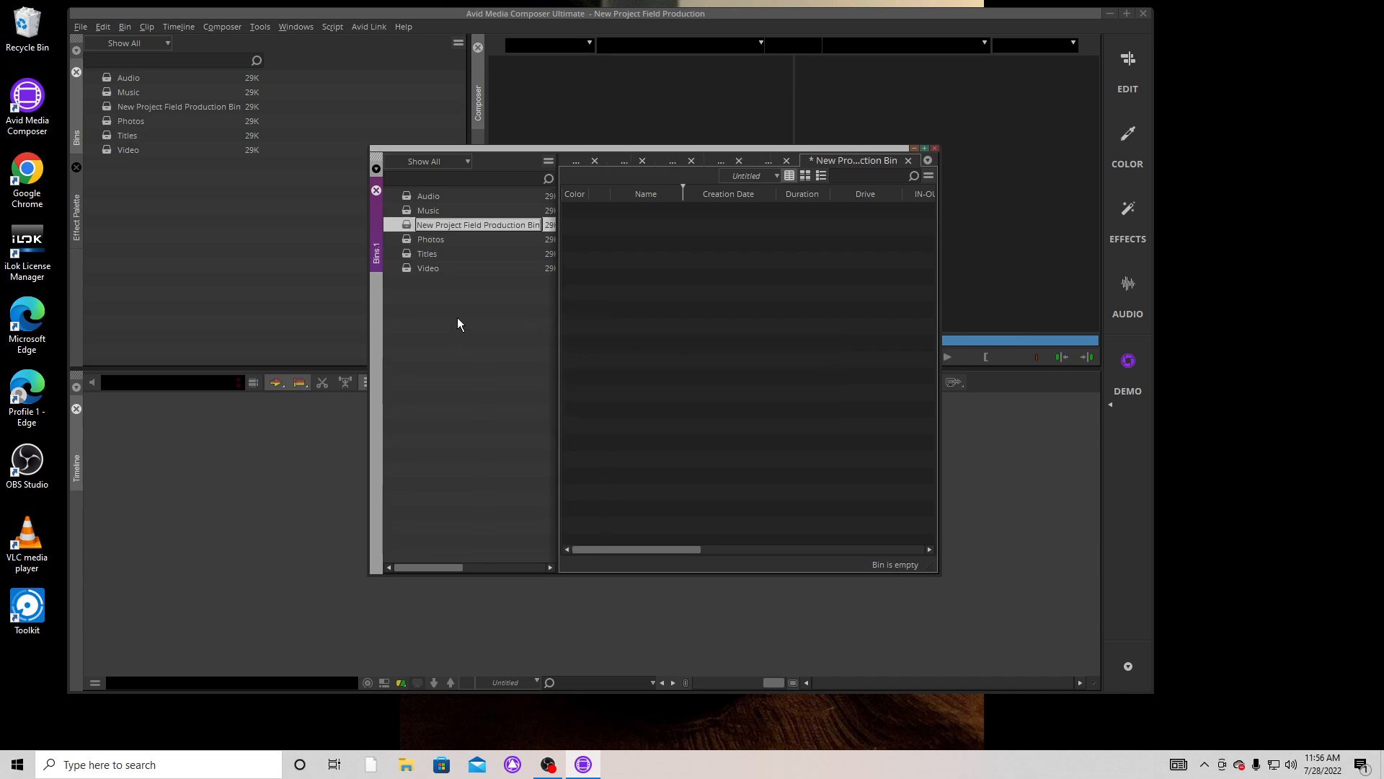
{"action": "type", "text": "Se"}
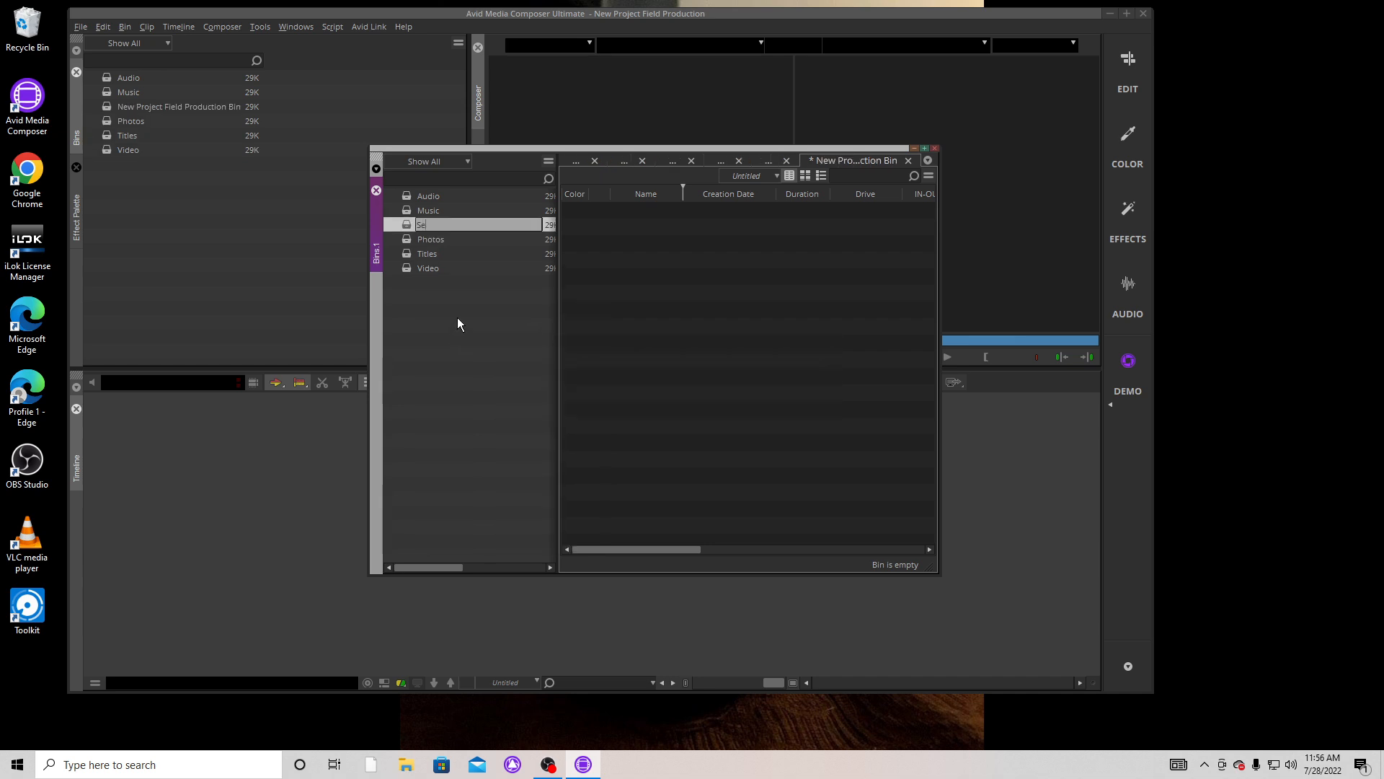
{"action": "type", "text": "quences"}
{"action": "left_click", "coordinate": [434, 349]}
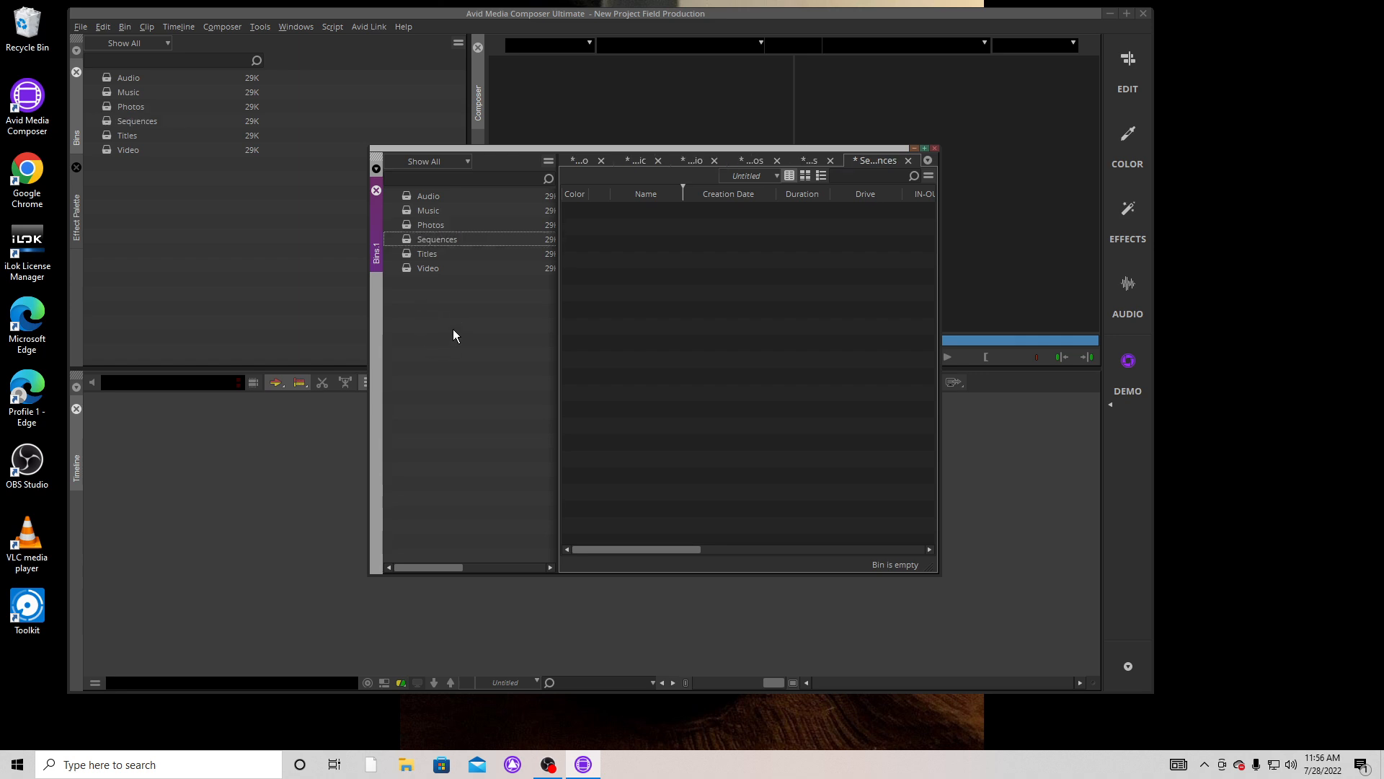